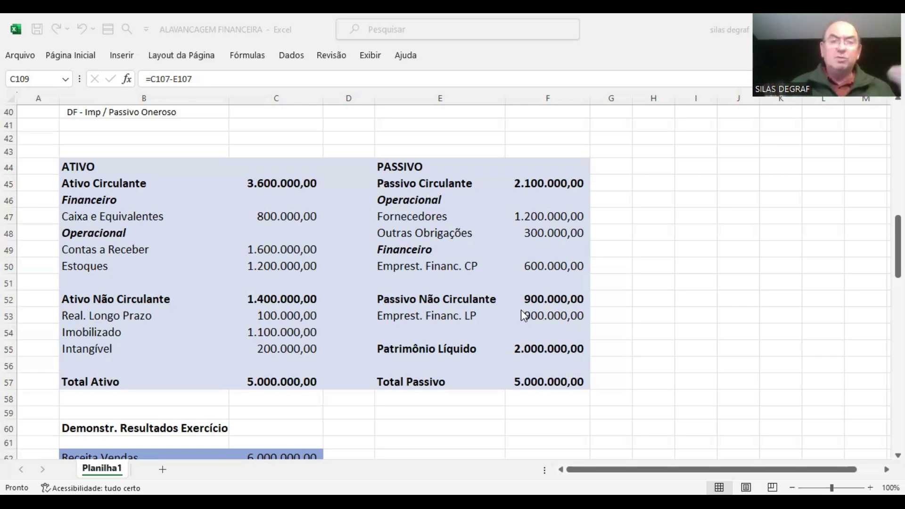
Examine the balance sheet and Demonstr. Resultados Exercício as sources for the Lucro Operacional and Ativo Total used in Rentabilidade do Ativo.
scroll(479, 319, "down", 4)
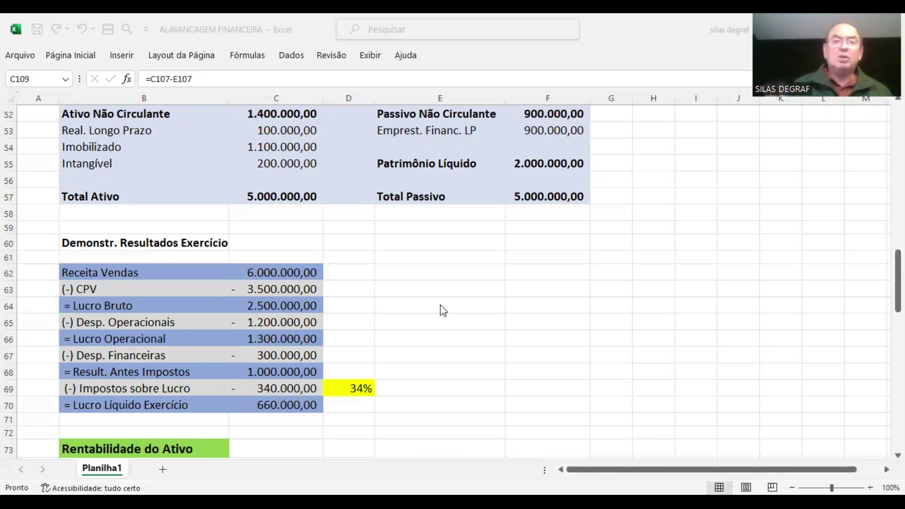
scroll(440, 308, "up", 2)
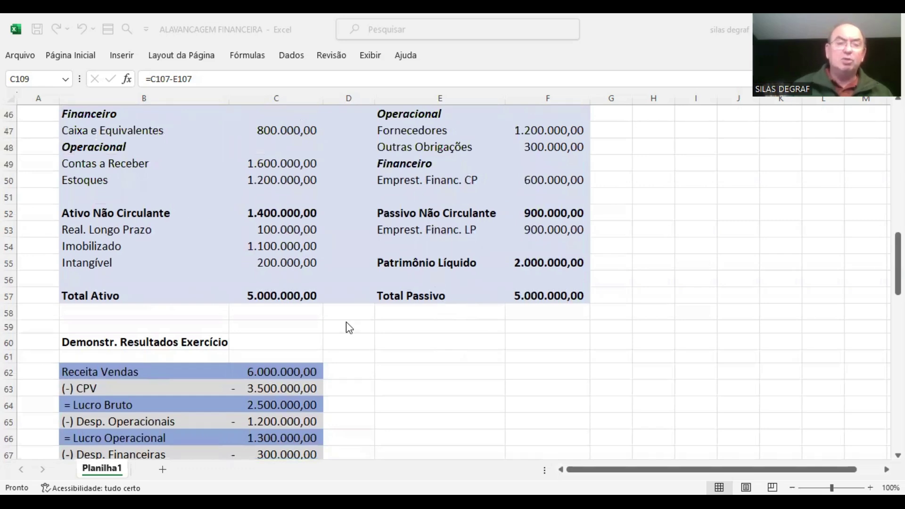
scroll(342, 330, "down", 2)
scroll(331, 326, "down", 1)
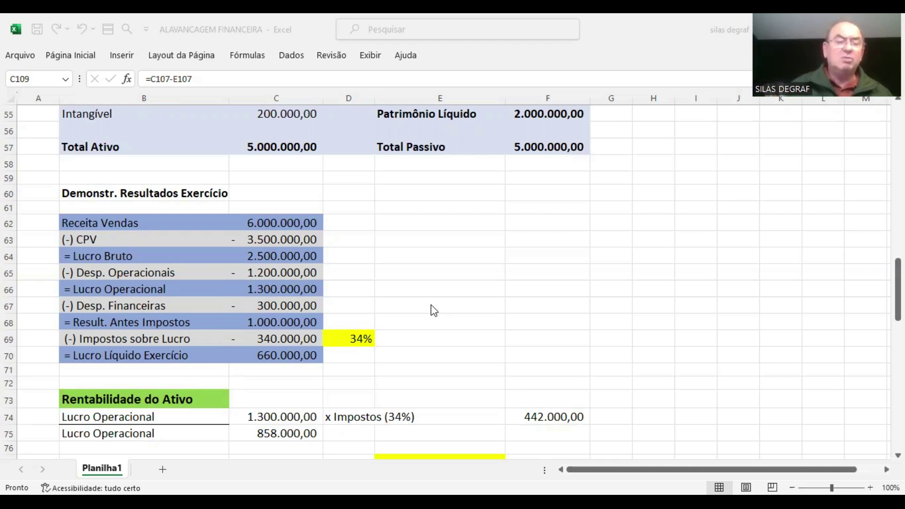
scroll(430, 305, "down", 1)
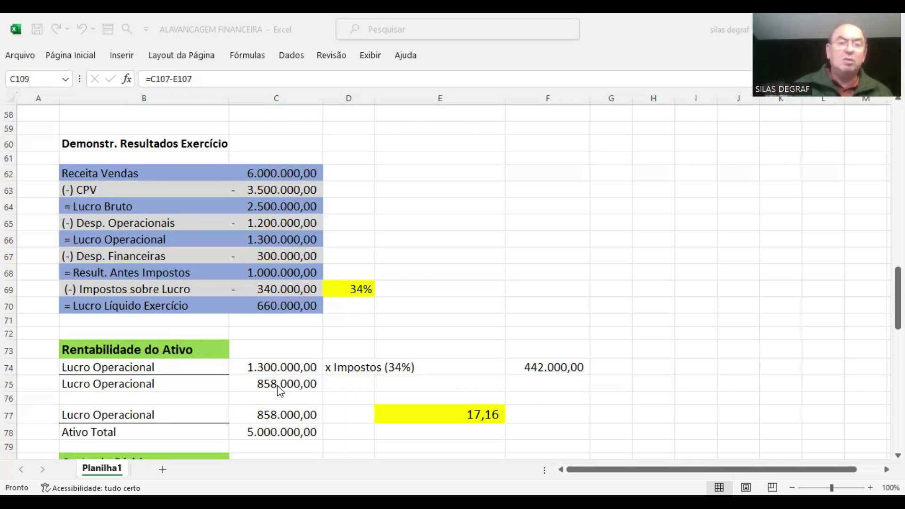
scroll(278, 388, "up", 5)
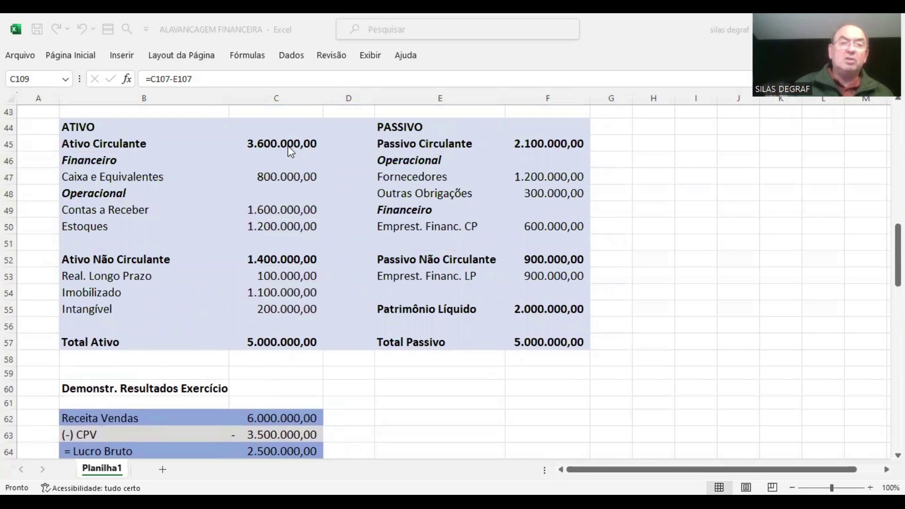
scroll(293, 350, "down", 3)
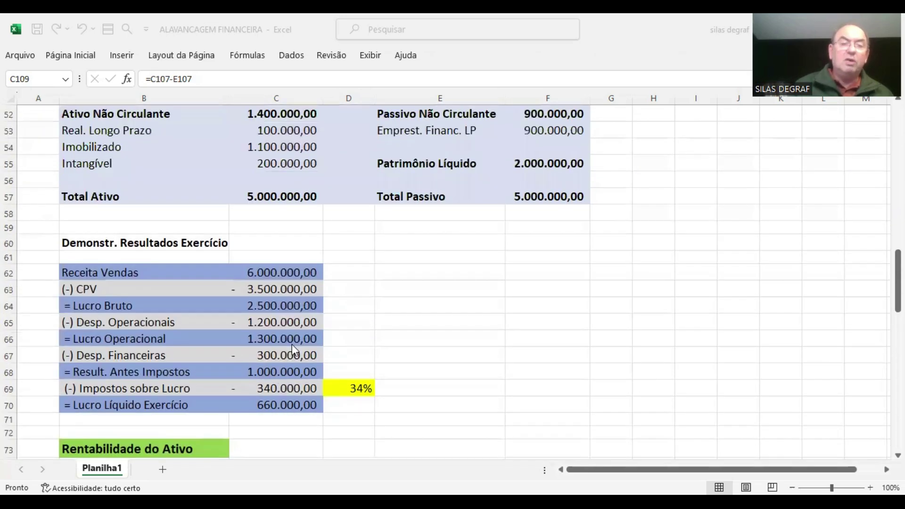
scroll(293, 349, "down", 3)
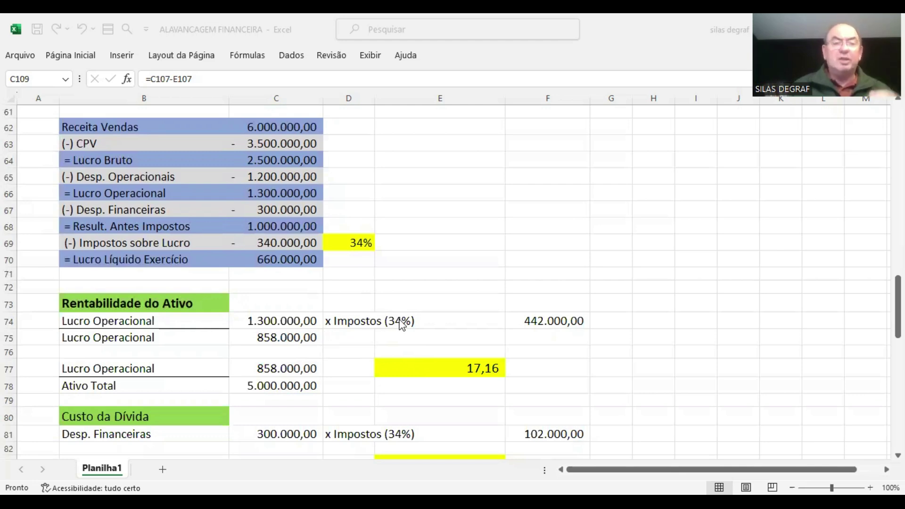
Trace the Custo da Dívida calculation back to the short- and long-term loans in Passivo and the Desp. Financeiras in the income statement.
scroll(466, 311, "up", 5)
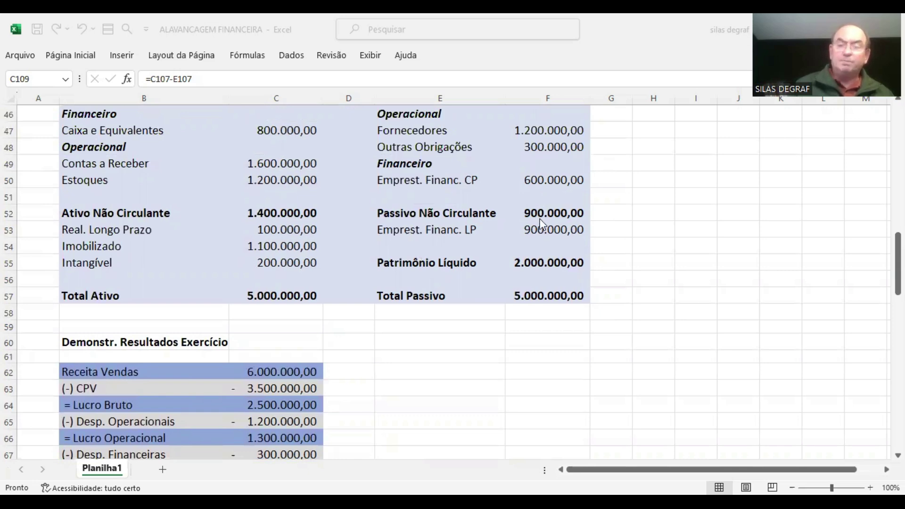
scroll(542, 224, "down", 2)
scroll(542, 223, "down", 2)
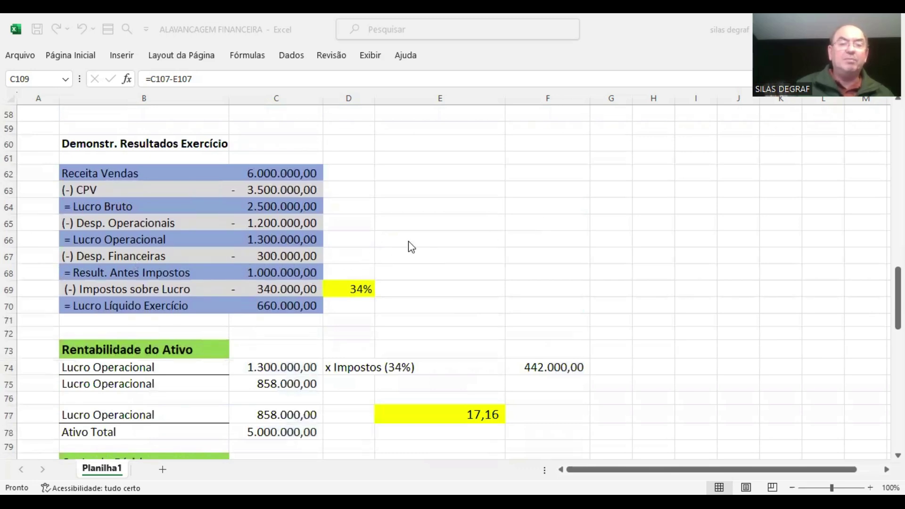
scroll(409, 242, "down", 2)
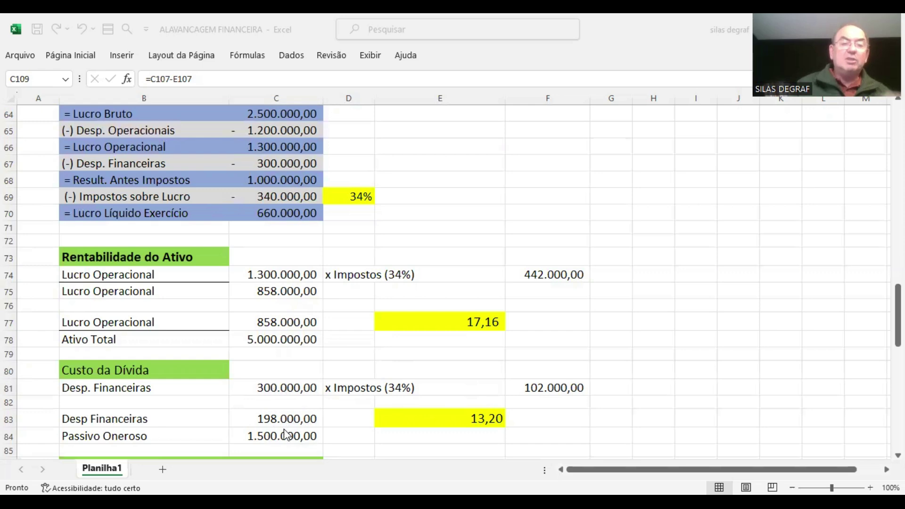
scroll(479, 353, "up", 4)
scroll(481, 353, "up", 2)
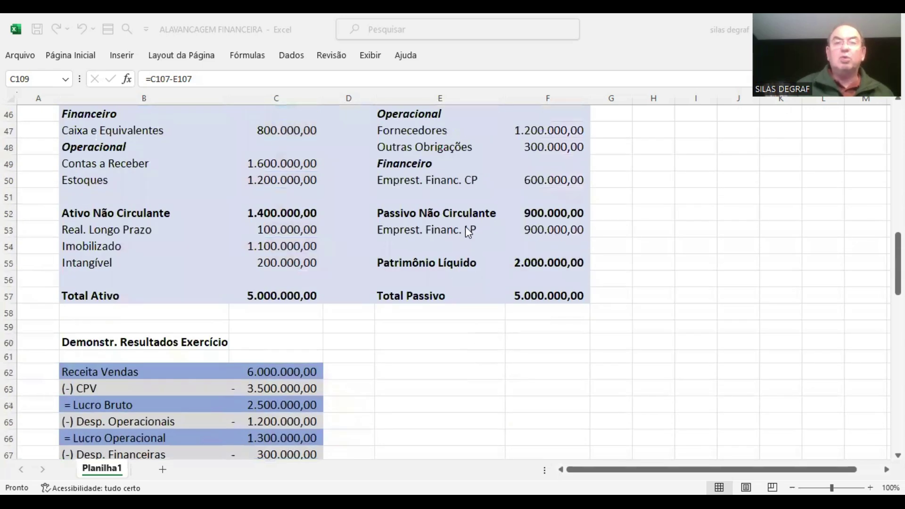
scroll(549, 236, "down", 6)
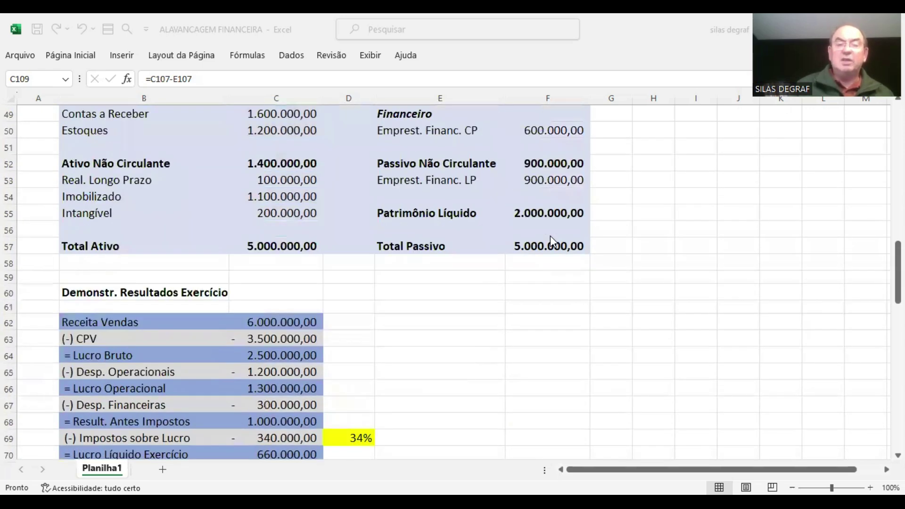
scroll(282, 344, "down", 1)
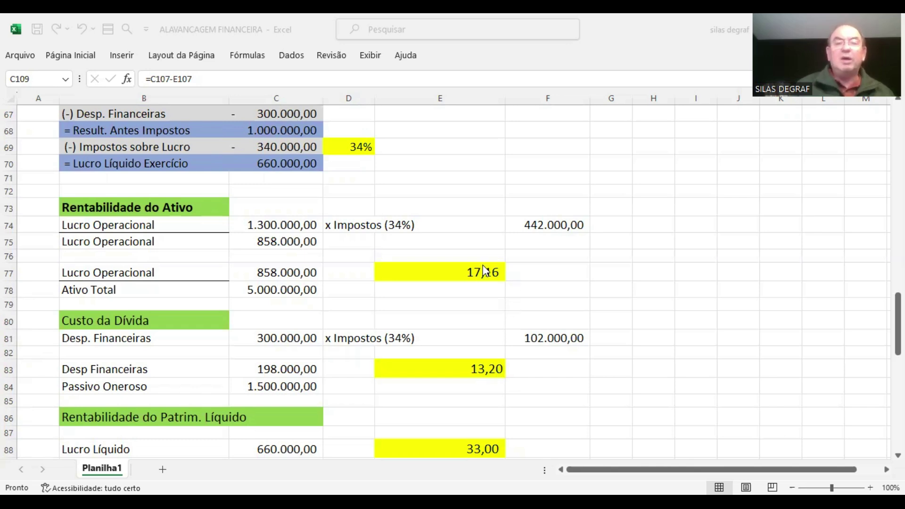
Trace the Lucro Líquido and Patrimônio Líquido used in Rentabilidade do Patrim. Líquido back to the income statement and balance sheet.
scroll(485, 271, "down", 1)
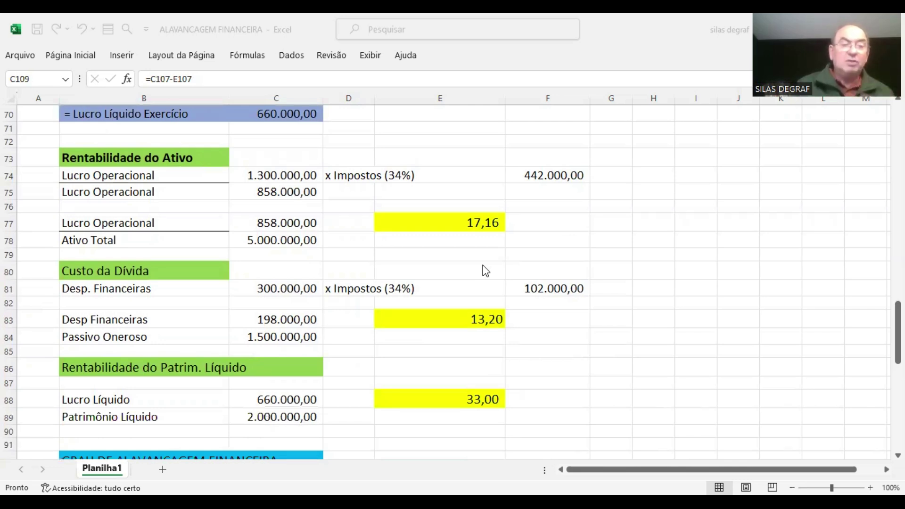
scroll(368, 354, "up", 1)
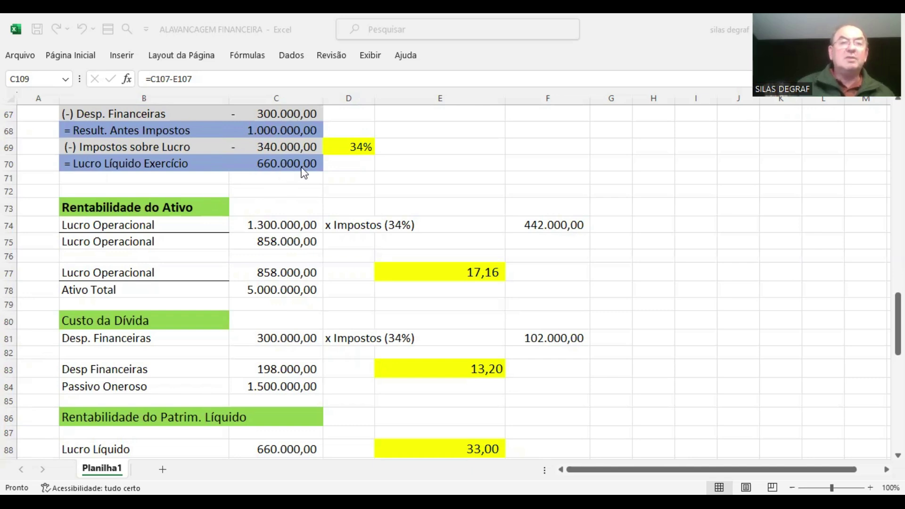
scroll(304, 173, "up", 1)
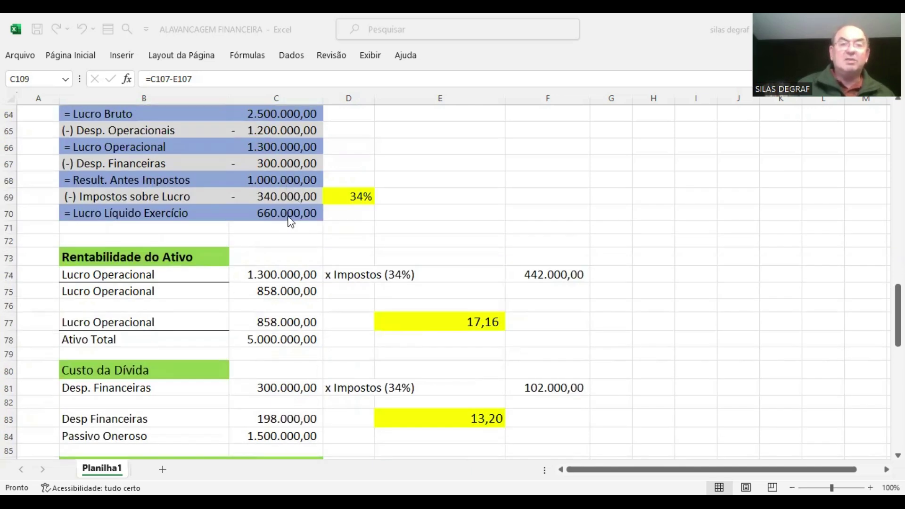
scroll(465, 241, "up", 5)
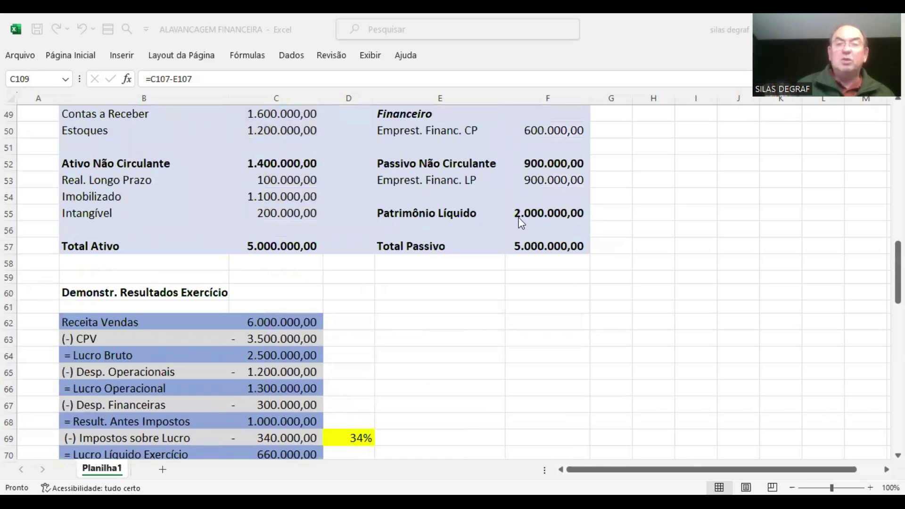
scroll(440, 229, "down", 7)
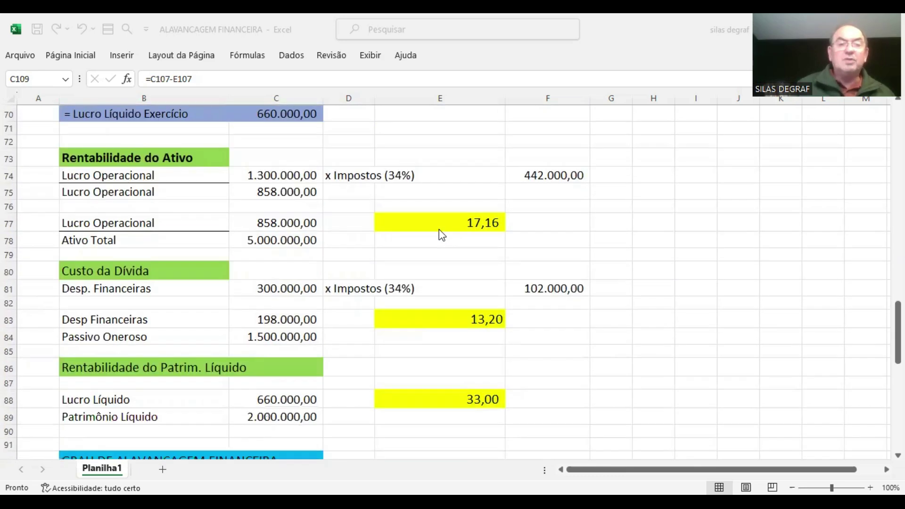
scroll(439, 229, "down", 1)
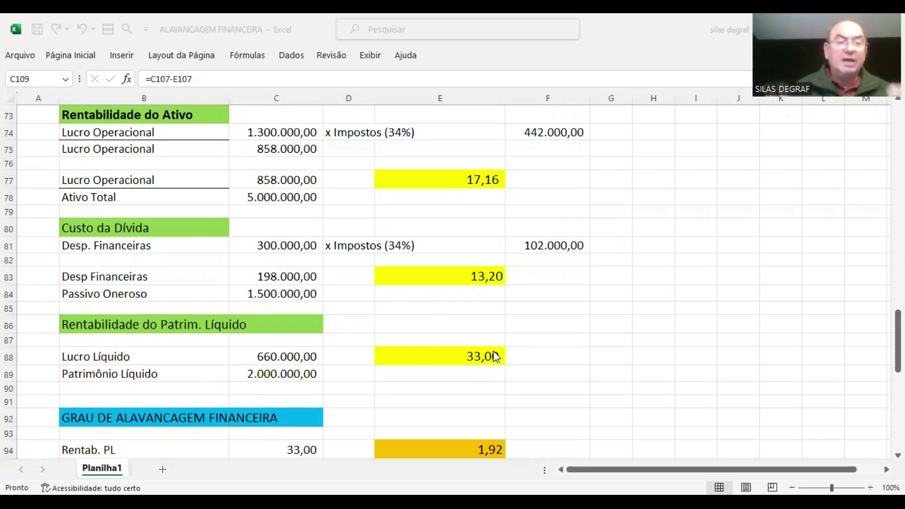
Review the Grau de Alavancagem Financeira calculation and the Dívida Bruta and Dívida Líquida block beneath it.
scroll(495, 356, "down", 1)
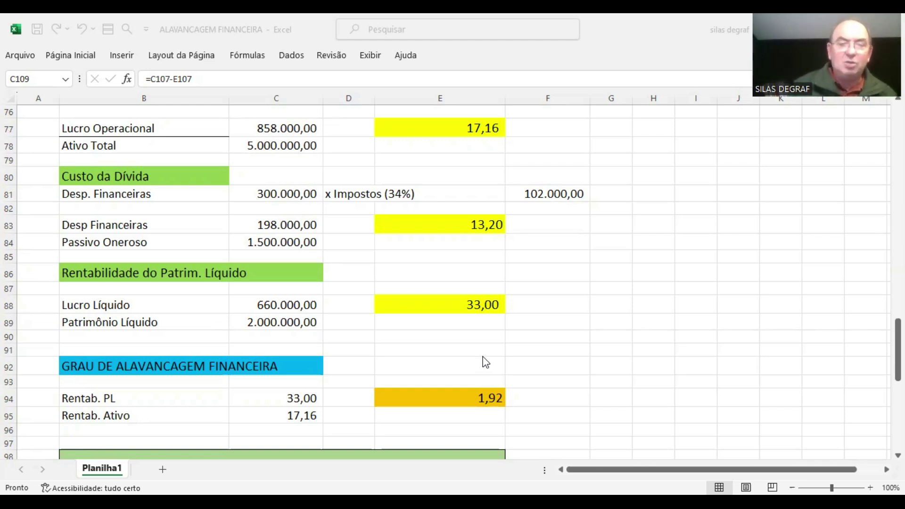
scroll(484, 377, "down", 2)
scroll(483, 356, "down", 1)
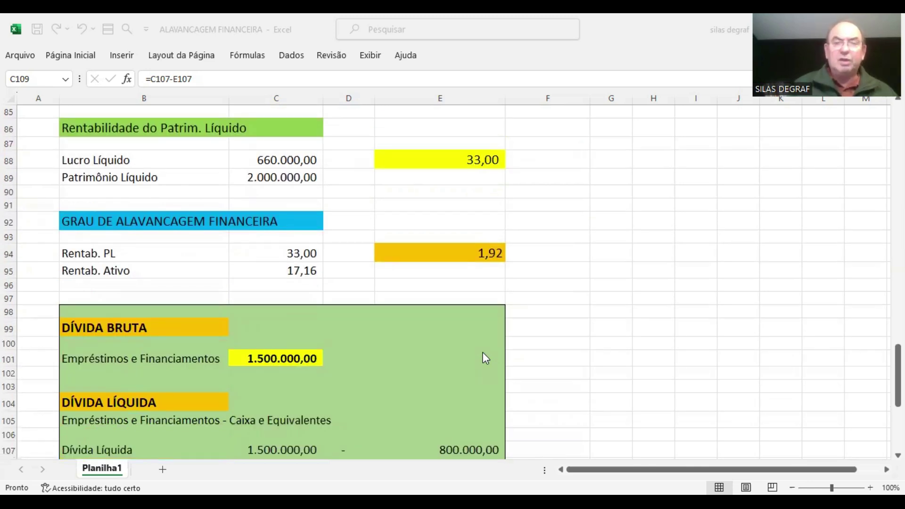
scroll(485, 358, "down", 1)
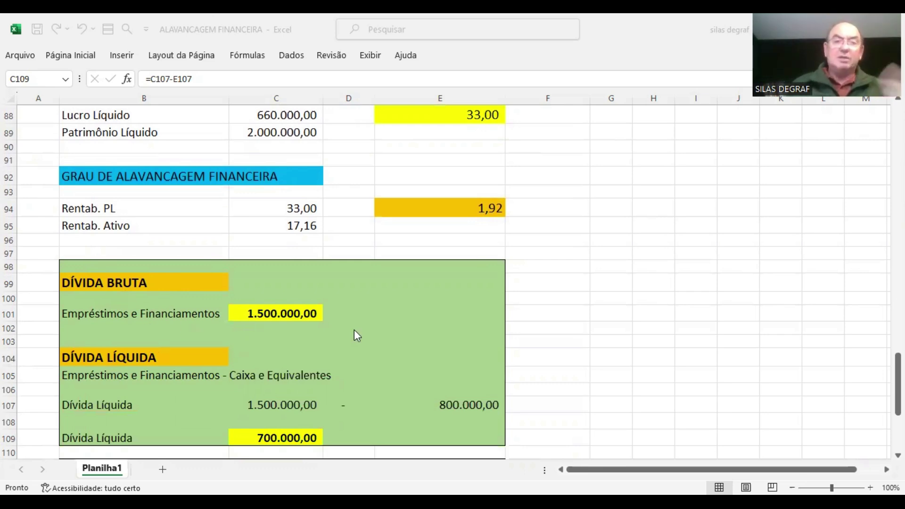
Select the loan entries E49:F53 in Passivo and compare them with the Dívida Bruta section.
scroll(355, 331, "up", 6)
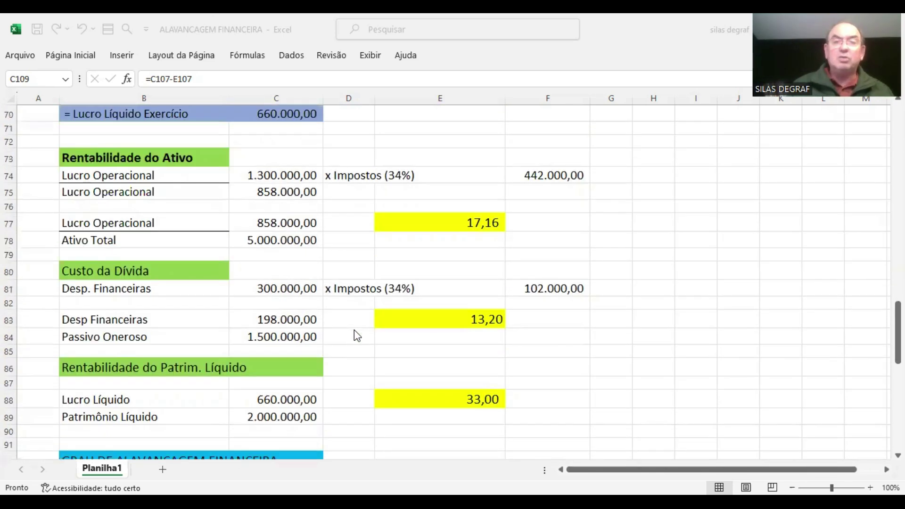
scroll(355, 331, "up", 10)
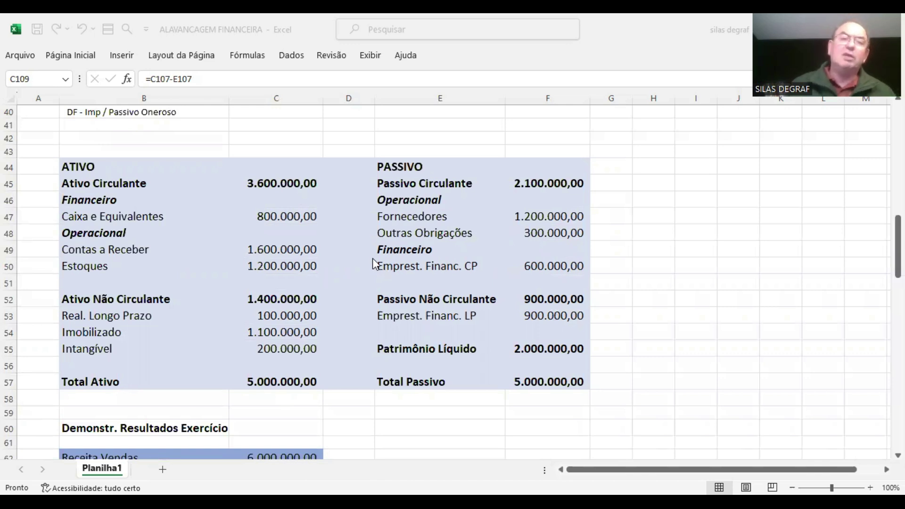
key("alt+Tab")
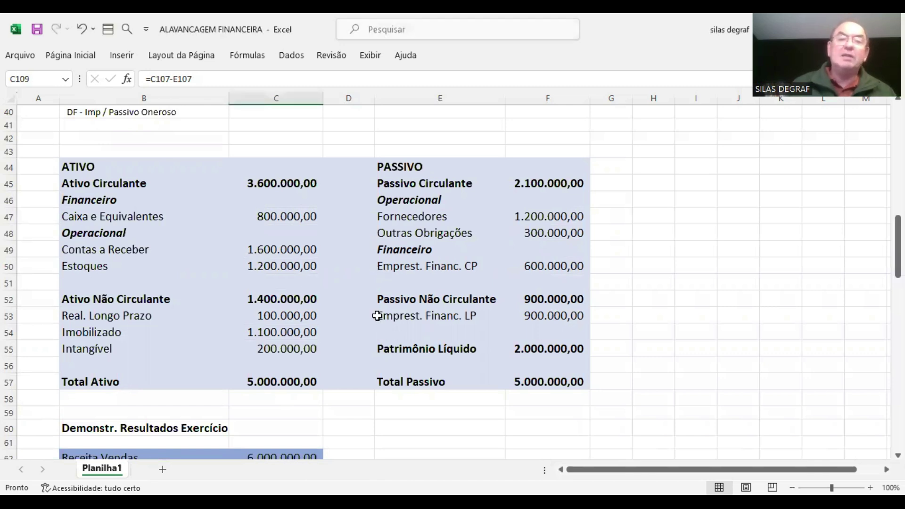
left_click_drag(390, 253, 548, 319)
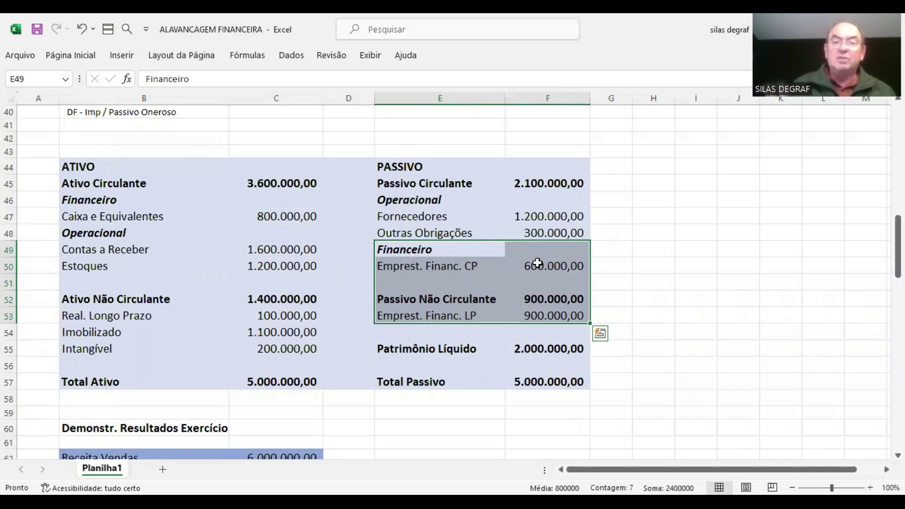
scroll(535, 297, "down", 1)
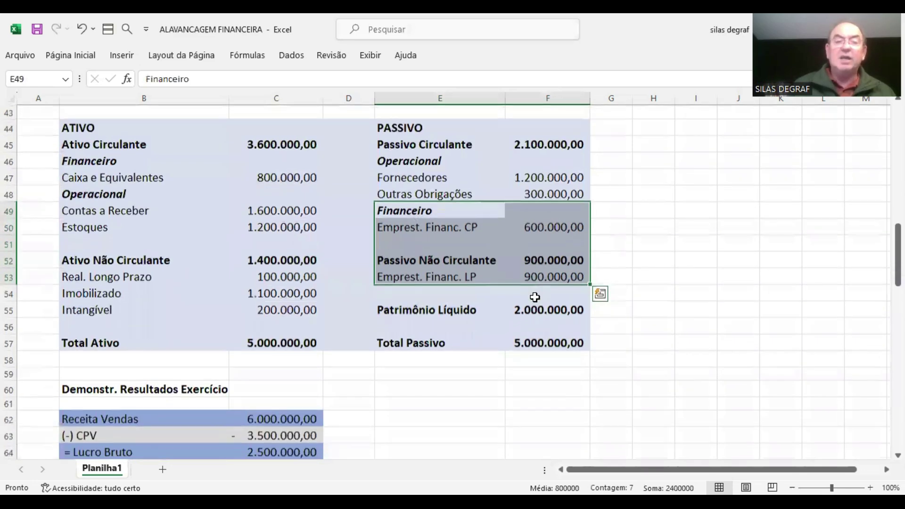
scroll(534, 297, "down", 16)
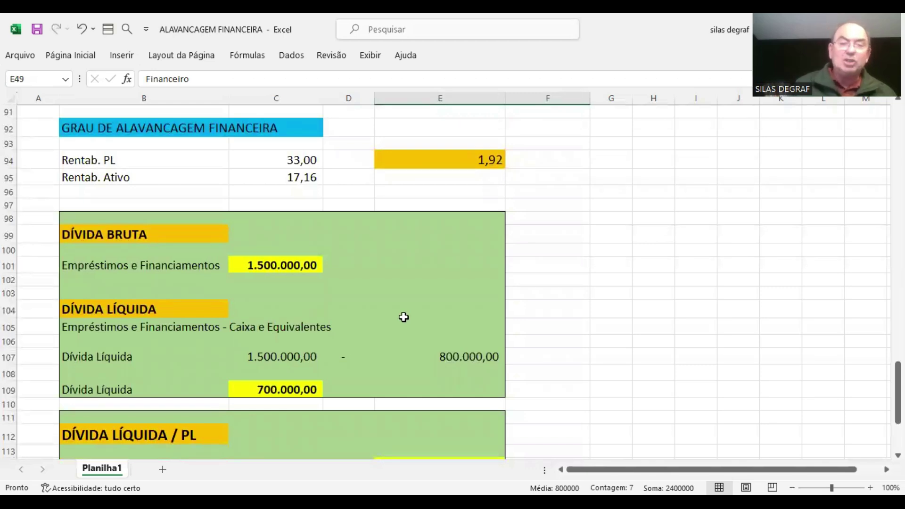
Check Caixa e Equivalentes in Ativo, and inspect the Dívida Líquida cells C107, E107 and the formula in C109.
scroll(403, 316, "up", 1)
scroll(403, 316, "up", 12)
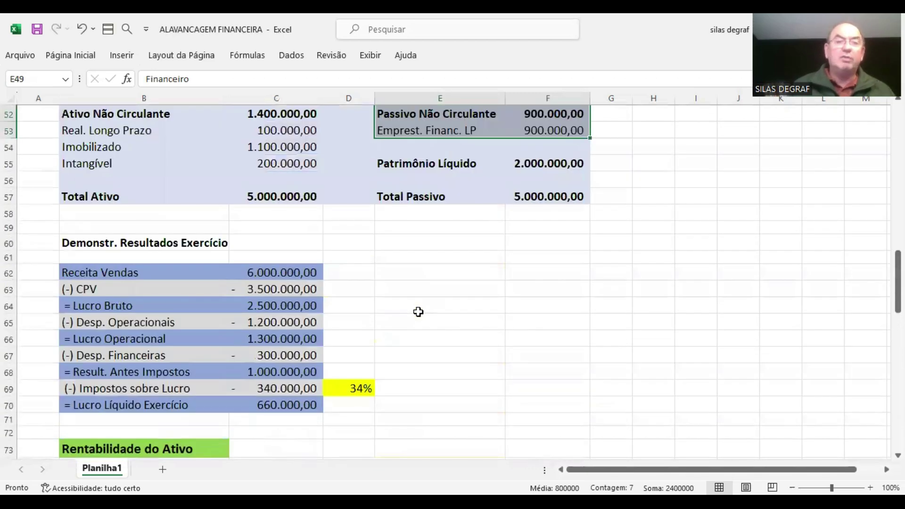
scroll(418, 312, "up", 4)
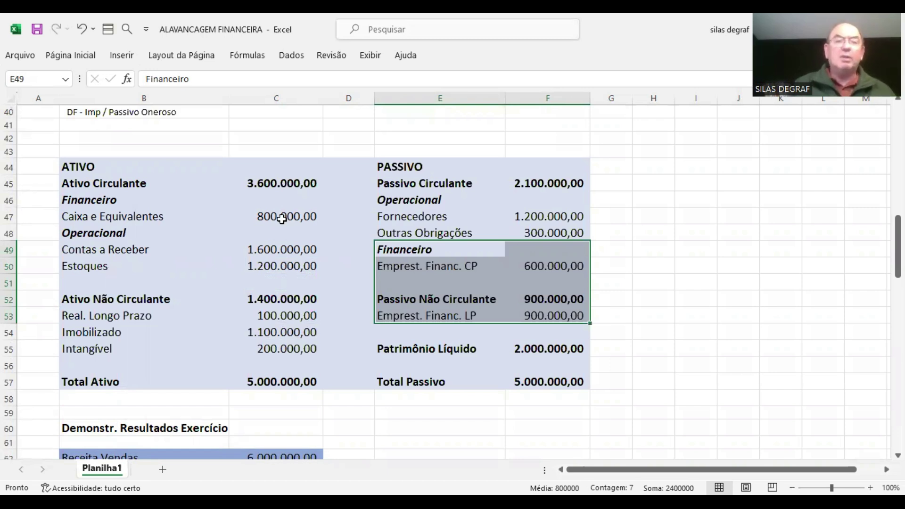
scroll(282, 219, "down", 1)
scroll(281, 222, "down", 13)
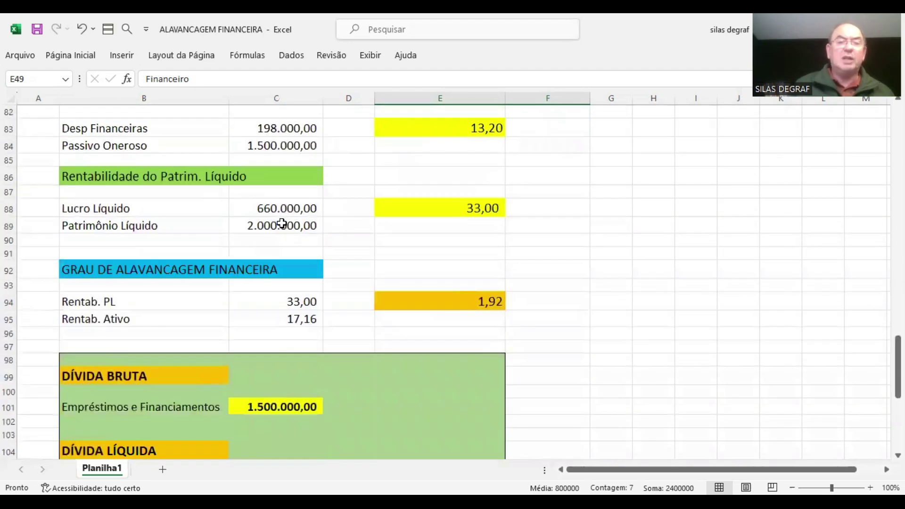
scroll(281, 222, "down", 4)
left_click(292, 311)
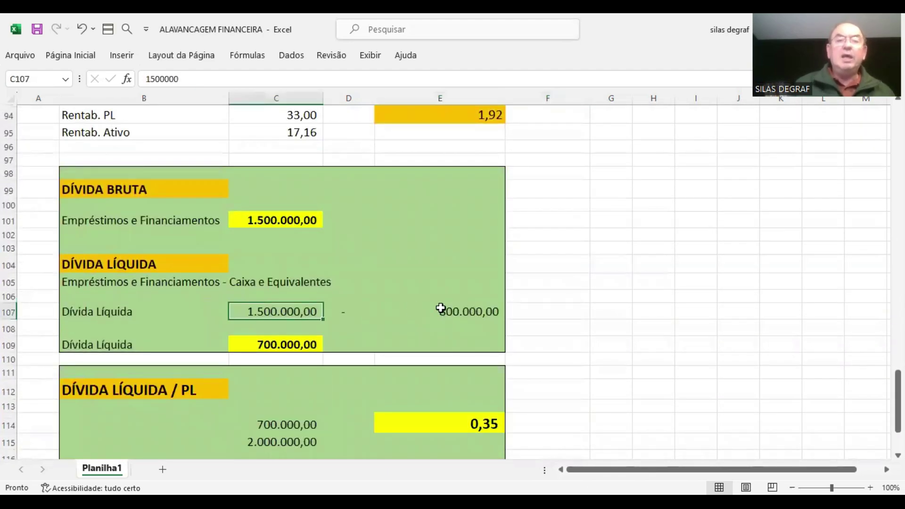
left_click(460, 311)
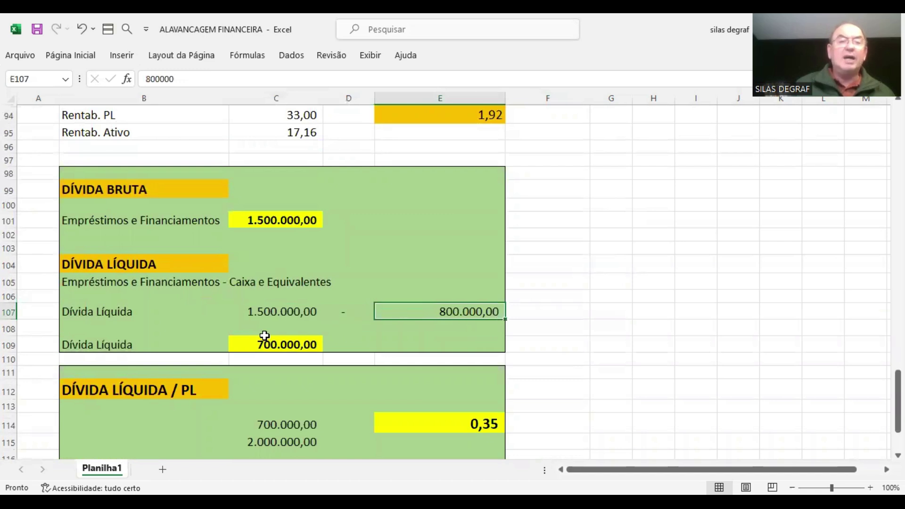
left_click(274, 347)
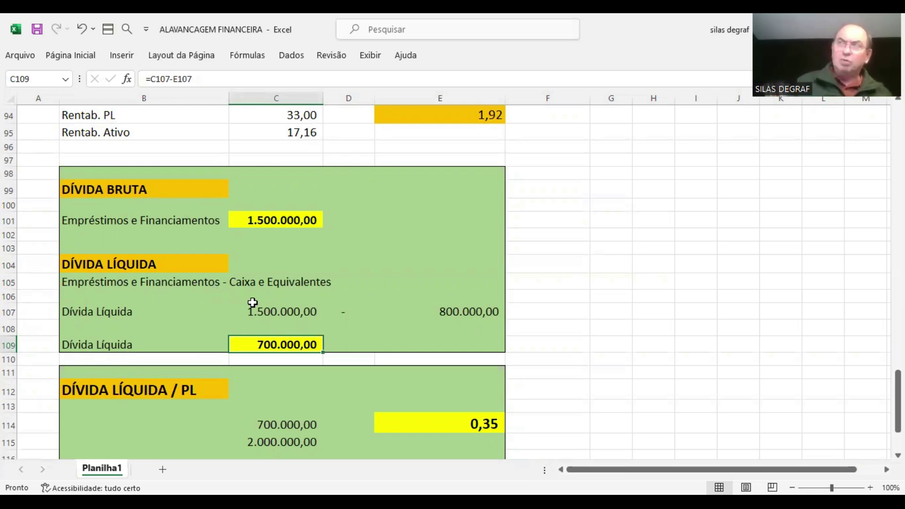
Examine the Dívida Líquida / PL and Dívida Líquida / EBIT ratios against the Lucro Operacional in the income statement.
scroll(273, 299, "down", 1)
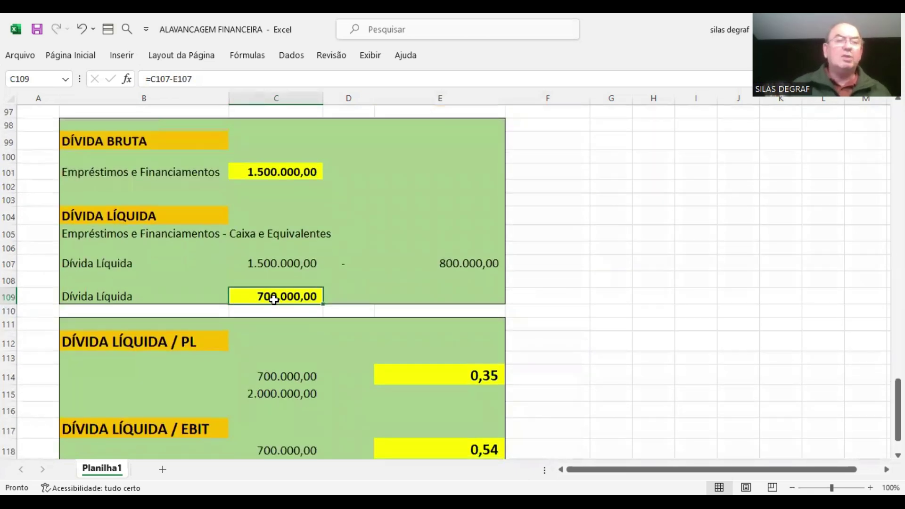
scroll(129, 346, "down", 1)
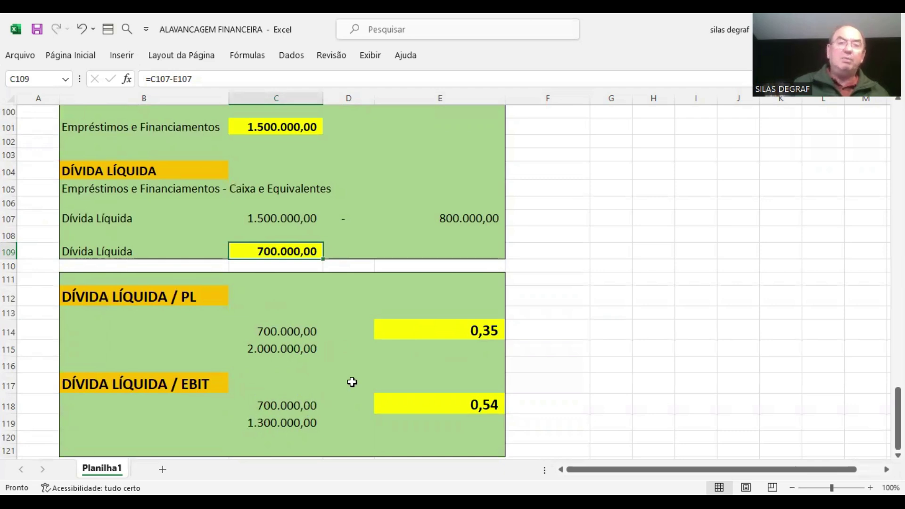
scroll(352, 380, "up", 7)
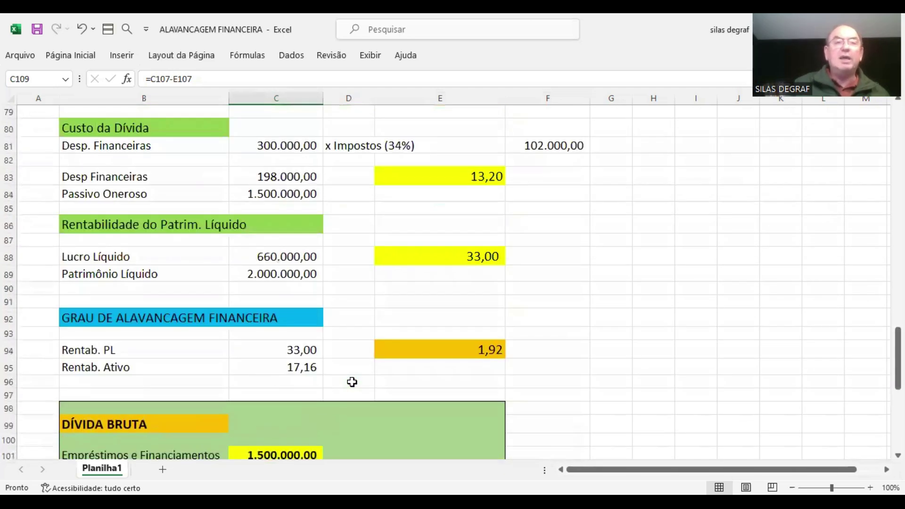
scroll(352, 382, "up", 15)
scroll(348, 325, "down", 6)
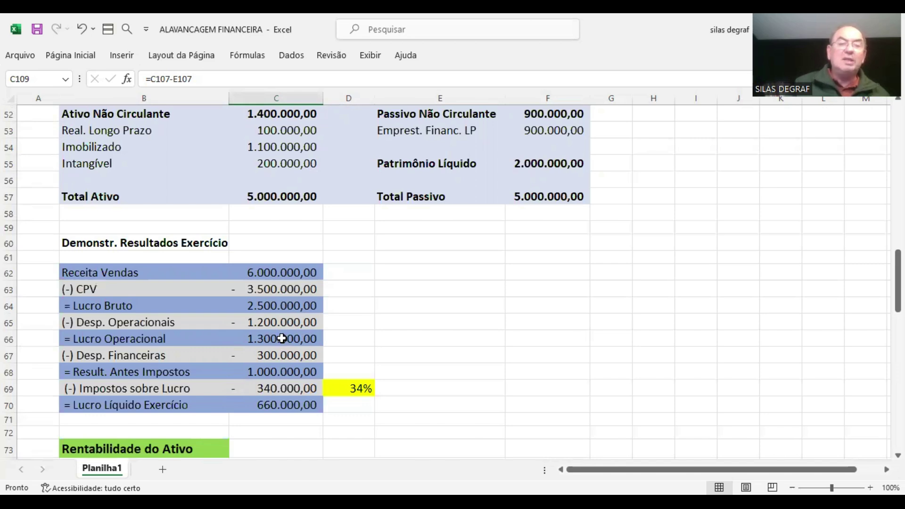
scroll(282, 338, "down", 15)
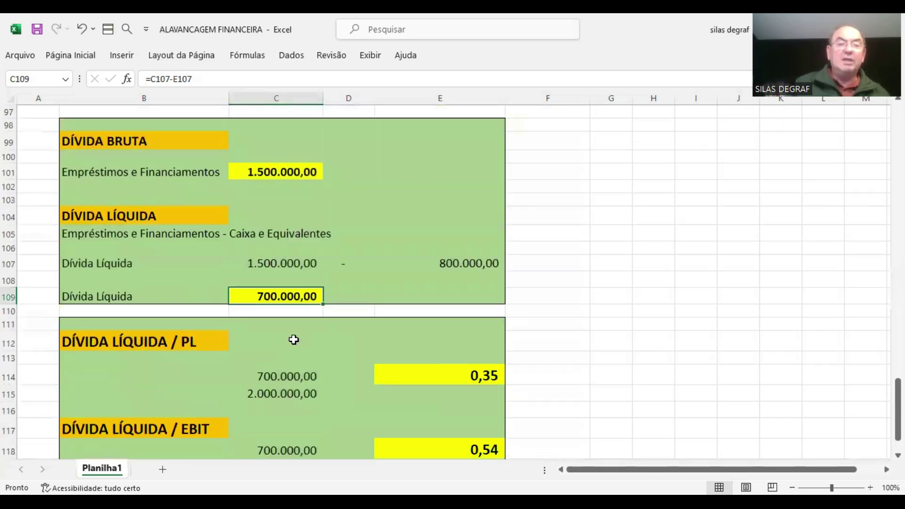
scroll(293, 340, "down", 2)
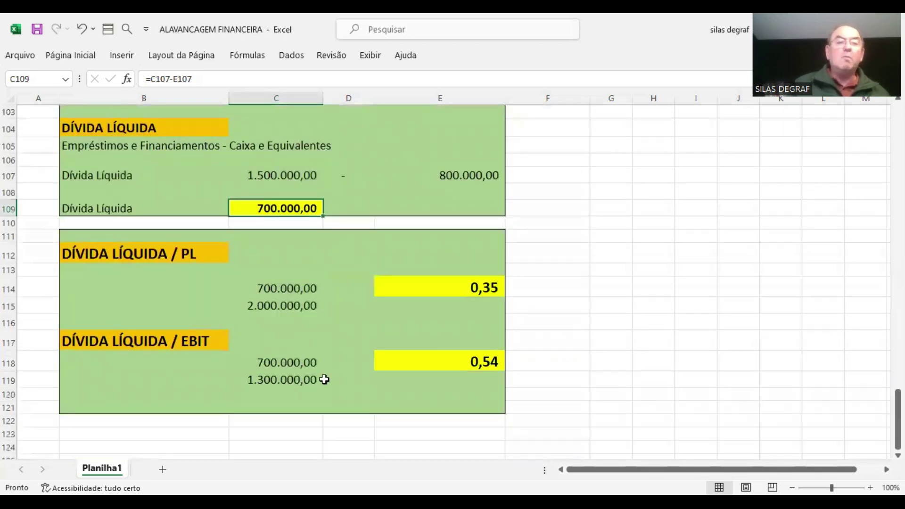